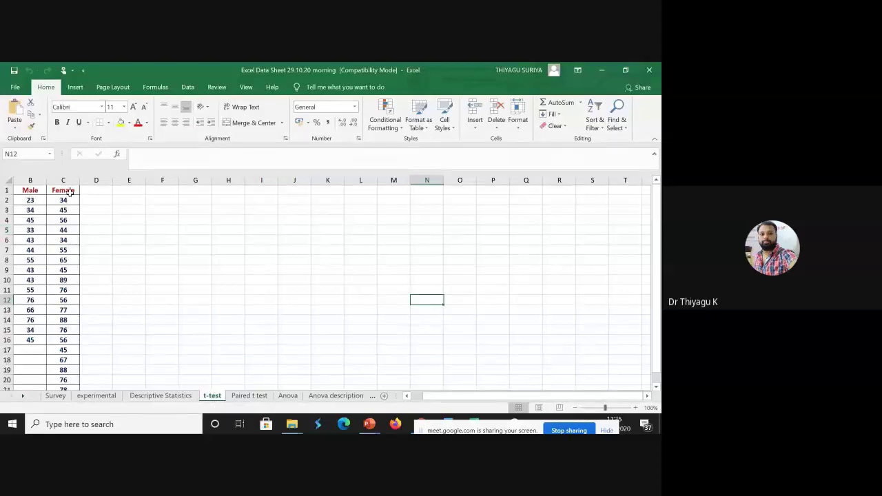
Enter IV in cell G3 and Categorical in cell H3 of the t-test sheet
left_click(657, 210)
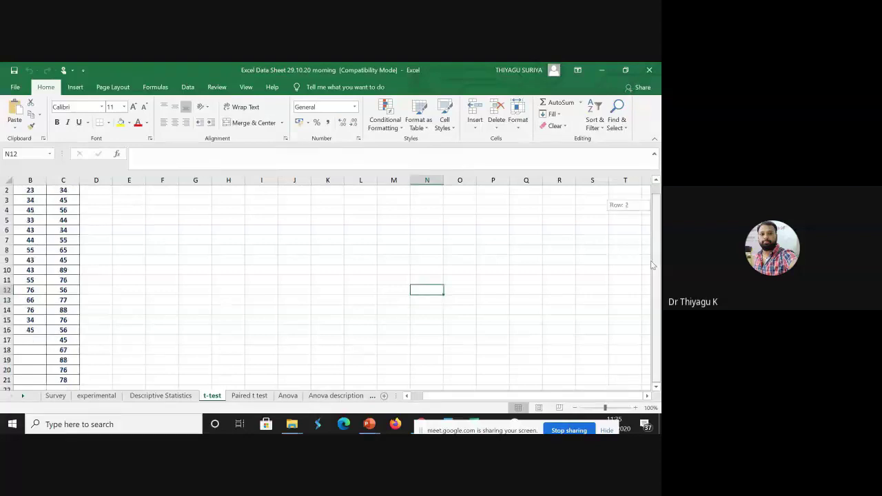
left_click_drag(650, 193, 655, 185)
left_click(179, 214)
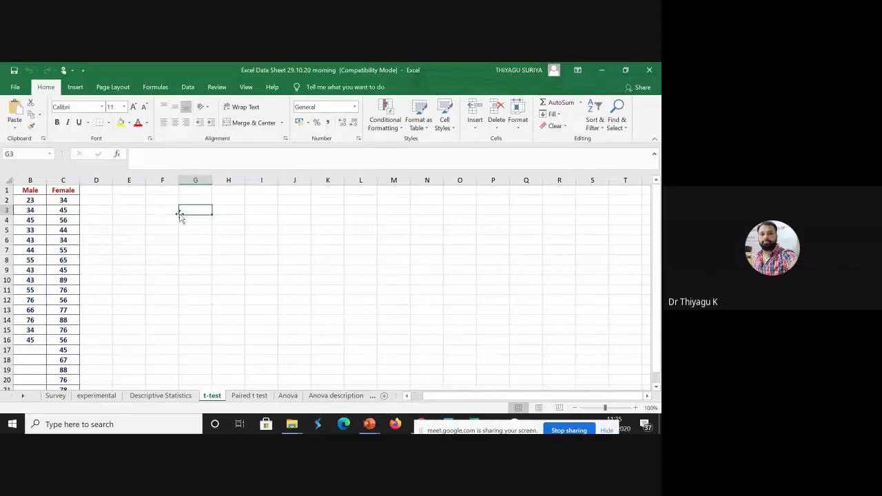
type("IV")
key("Tab")
type("Categorial")
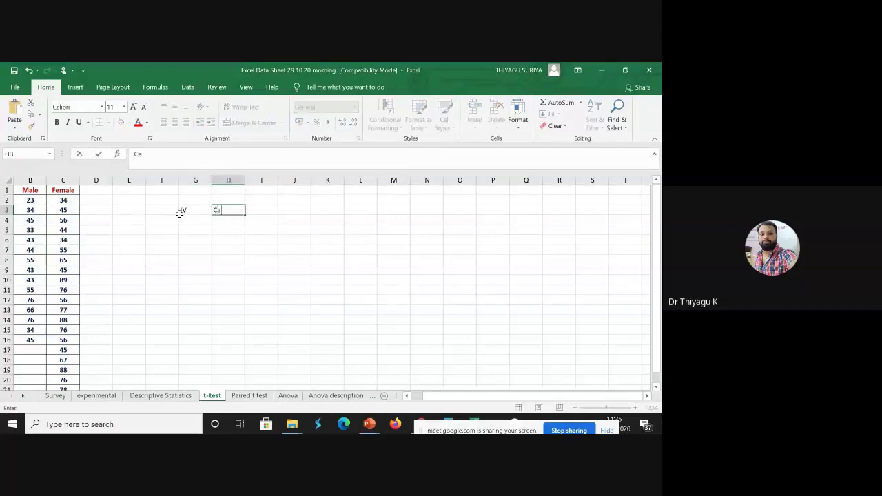
key("BackSpace")
key("BackSpace")
type("cal")
Enter Dv in cell G4 and Continuous in cell H4
left_click(185, 221)
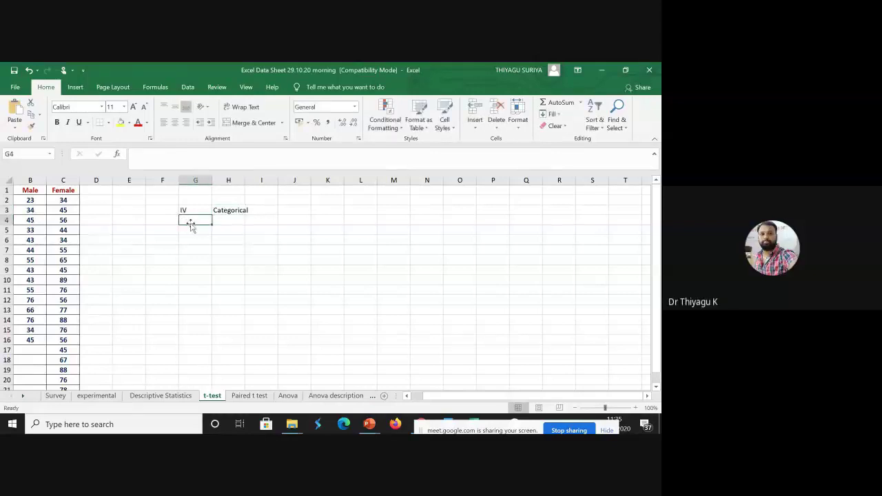
type("Dv")
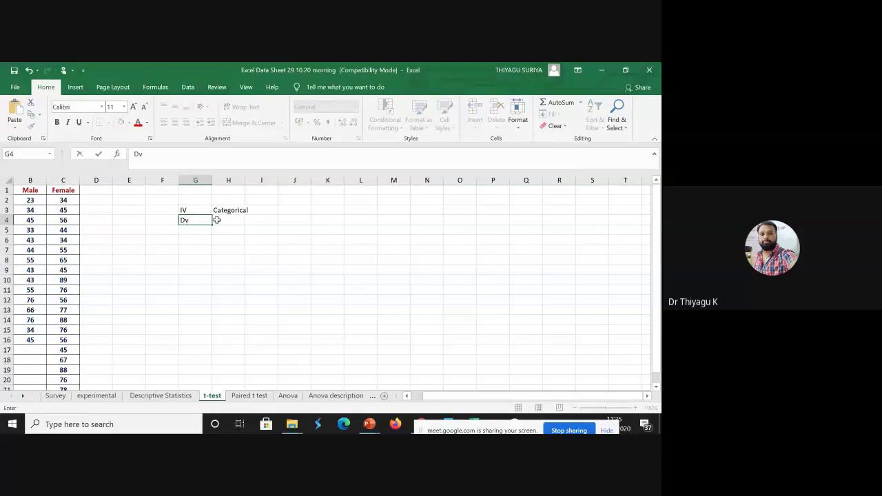
left_click(217, 220)
type("Con")
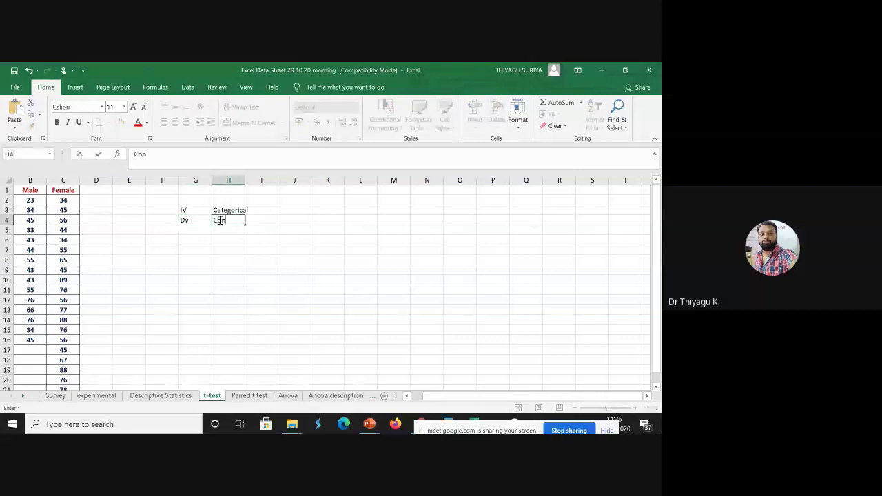
type("tinuous")
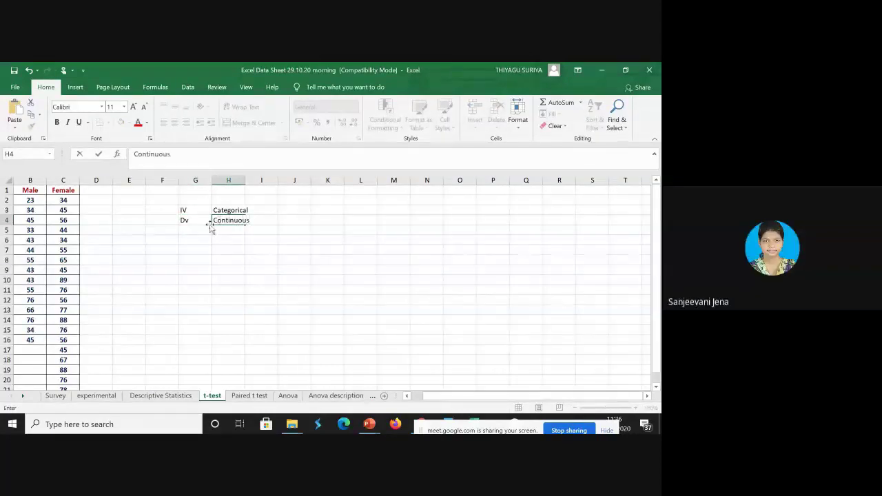
Widen column H to fit its text and enter 2 in cell I3 beside Categorical
left_click(244, 179)
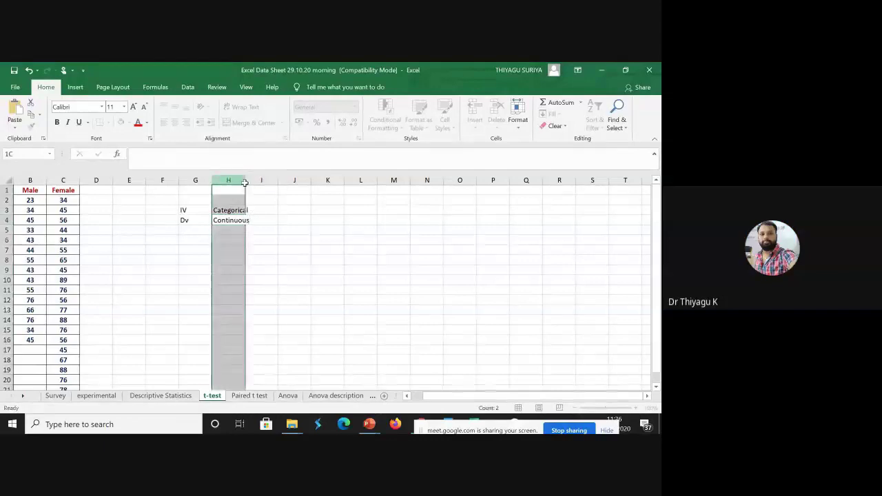
left_click(295, 220)
left_click_drag(245, 180, 273, 191)
left_click(282, 207)
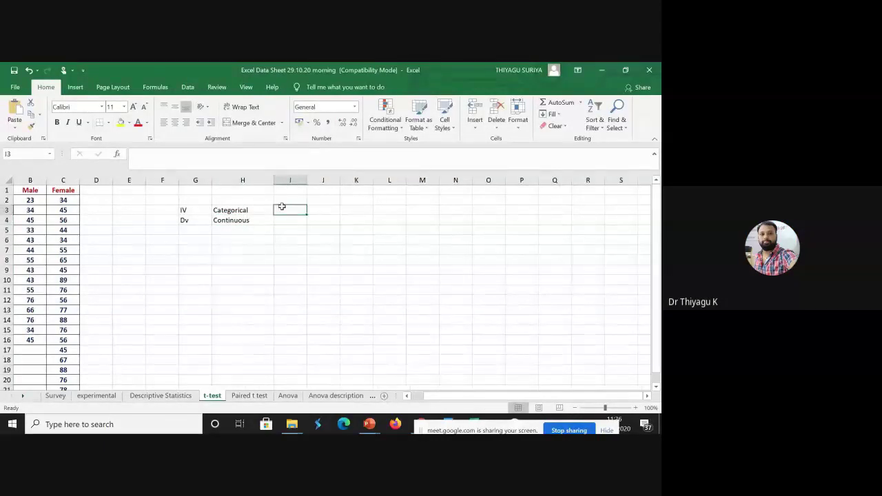
type("2")
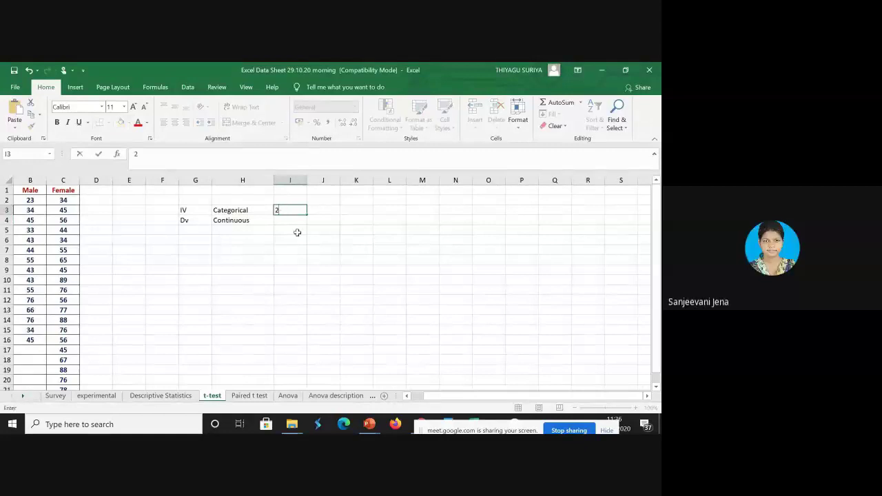
left_click(294, 219)
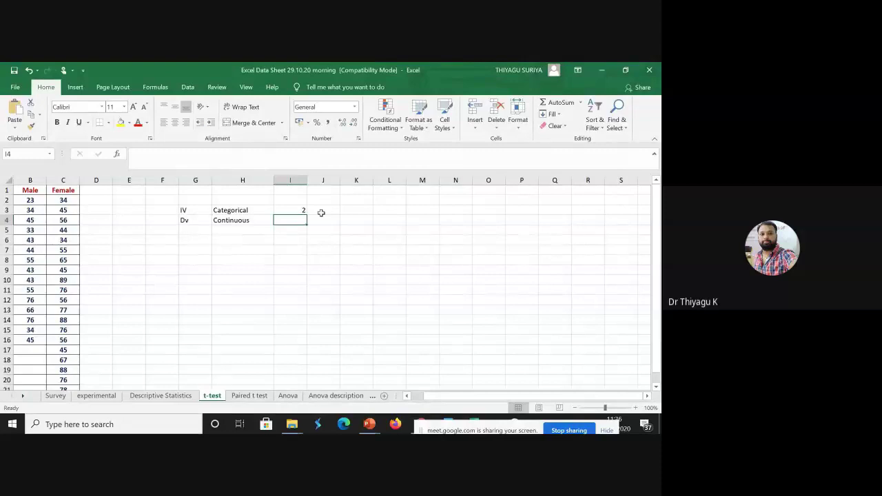
Add the notes "sample - 2" in cell H6 and "test - 1" in cell I6
left_click(221, 239)
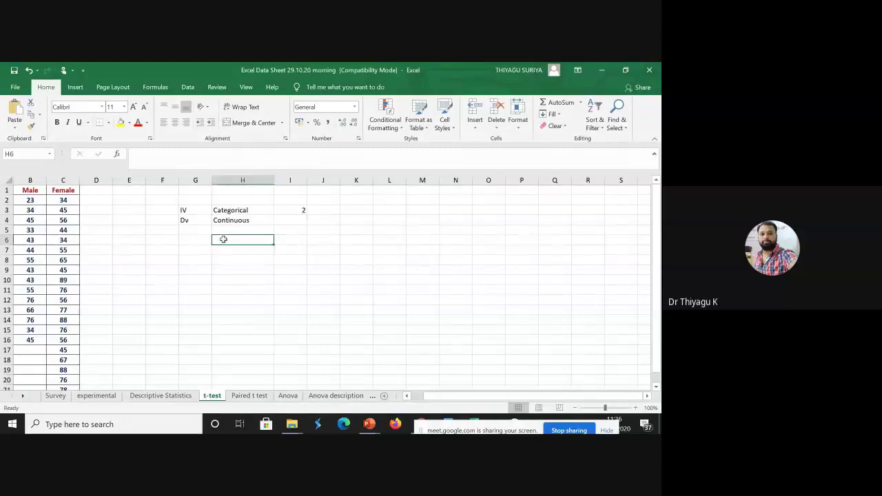
type("2 s")
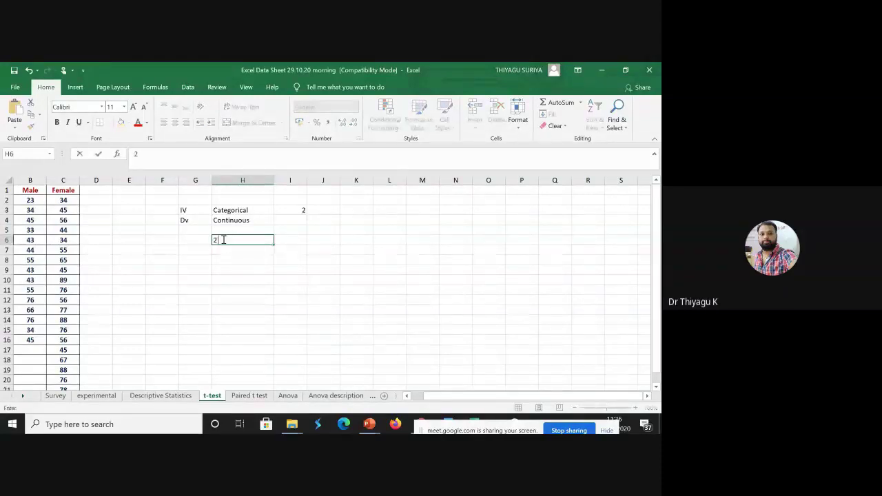
key("BackSpace")
key("BackSpace")
key("BackSpace")
type("sampe")
key("BackSpace")
type("le  - 2")
key("Tab")
type("tes")
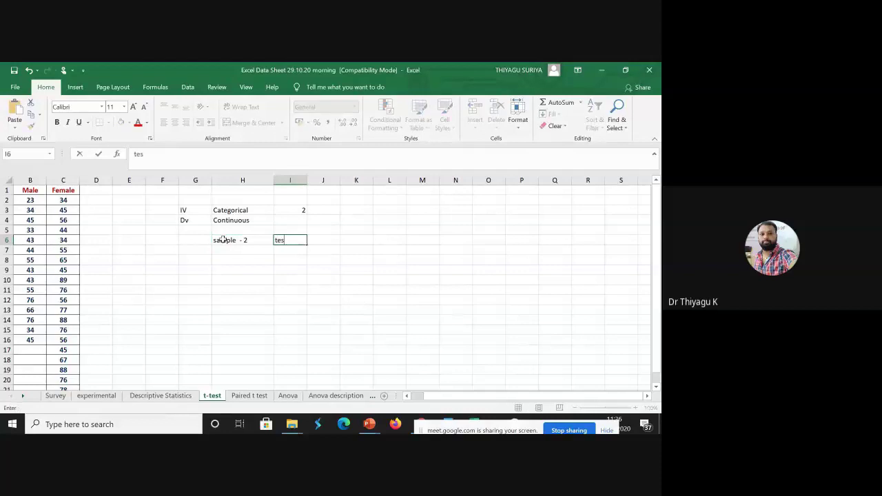
type("t - 1")
Start the Data Analysis tool t-Test: Two-Sample Assuming Unequal Variances
left_click(187, 88)
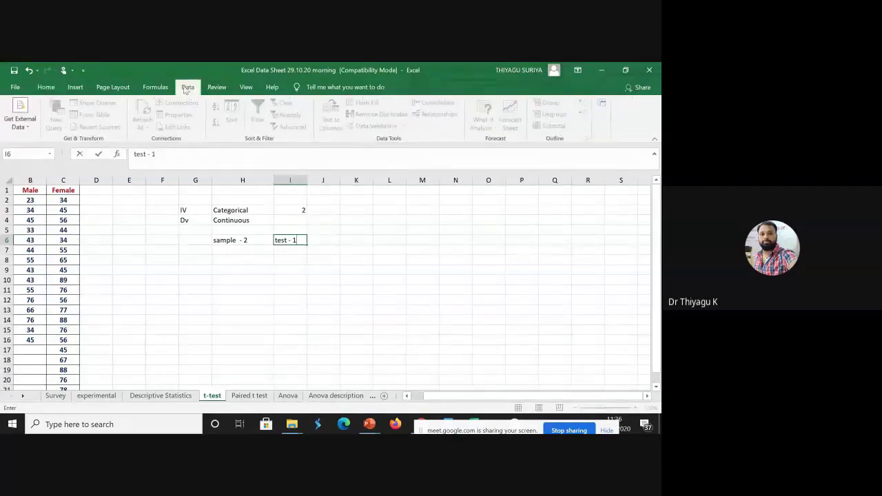
left_click(517, 297)
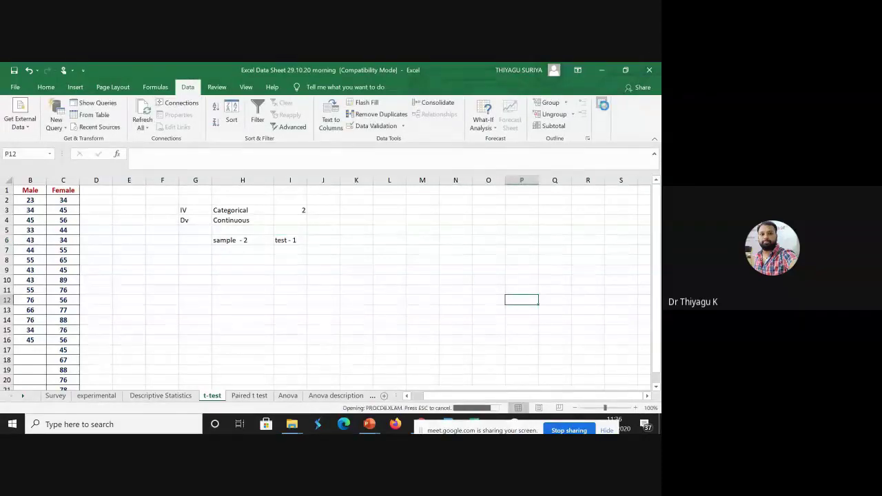
key("Escape")
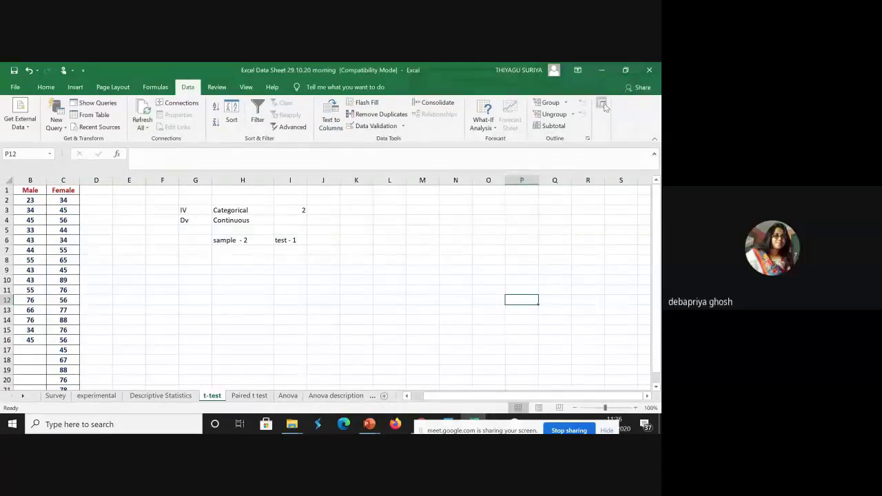
left_click(603, 106)
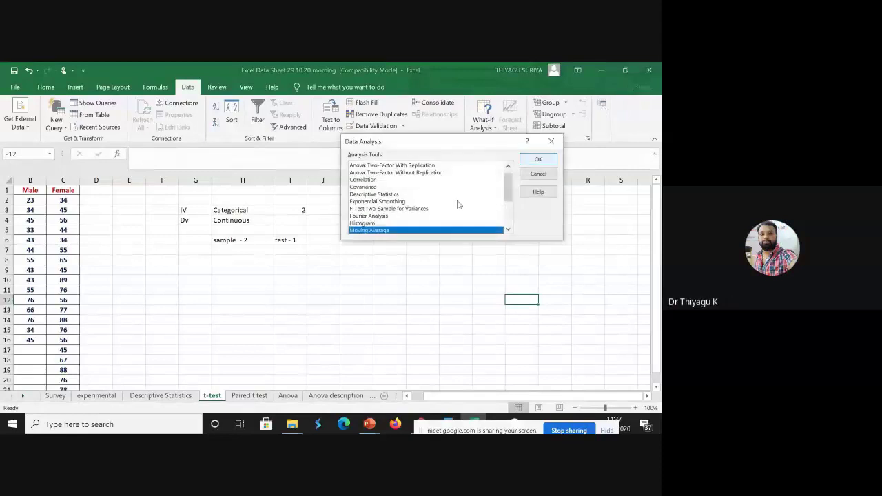
scroll(507, 178, "up", 1)
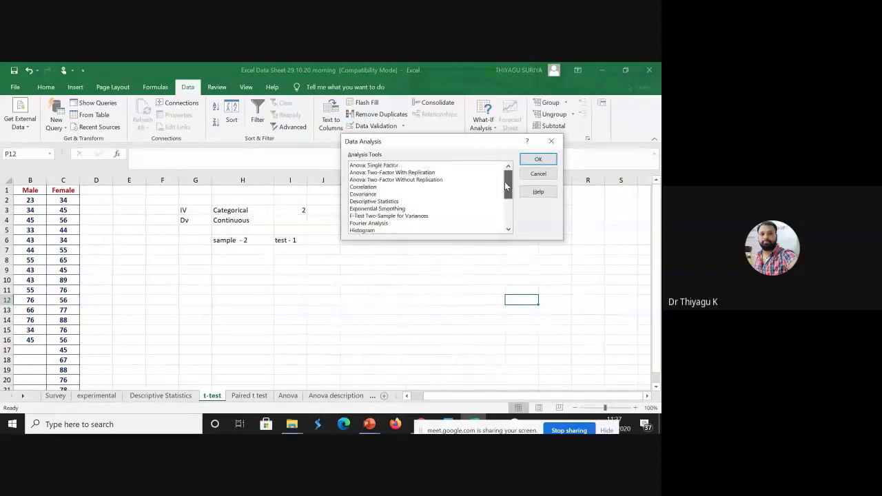
left_click_drag(508, 177, 508, 232)
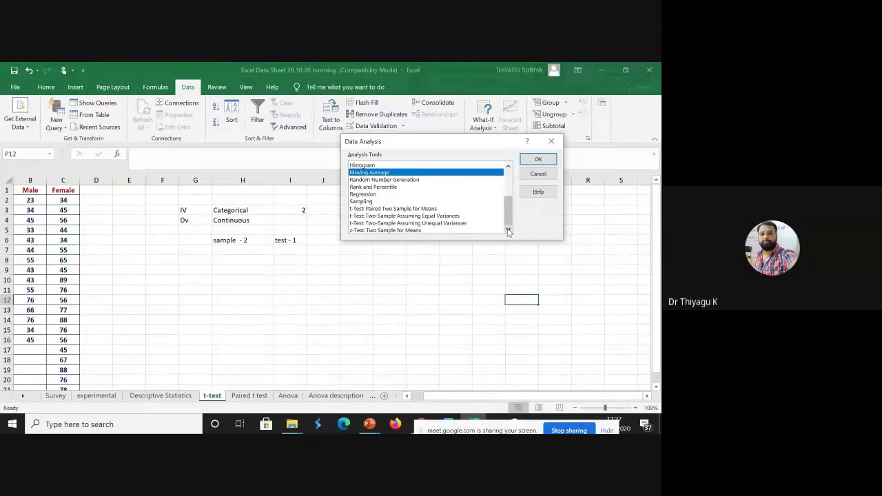
left_click(436, 224)
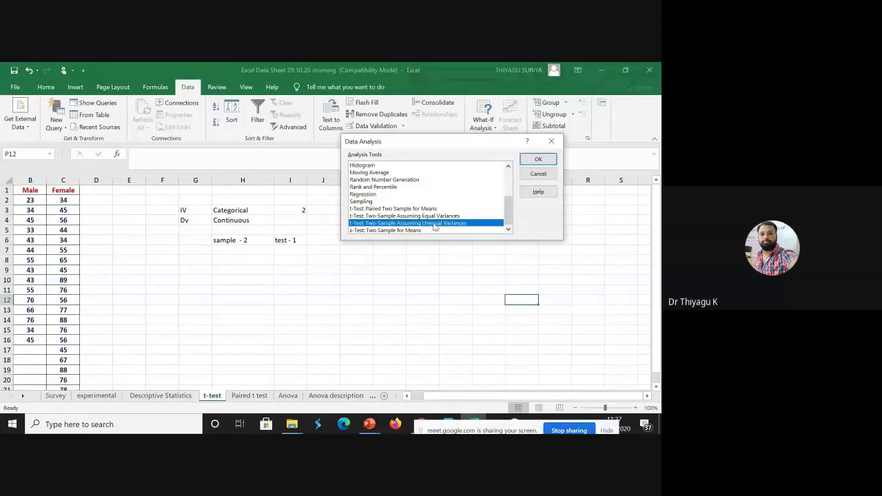
left_click(541, 159)
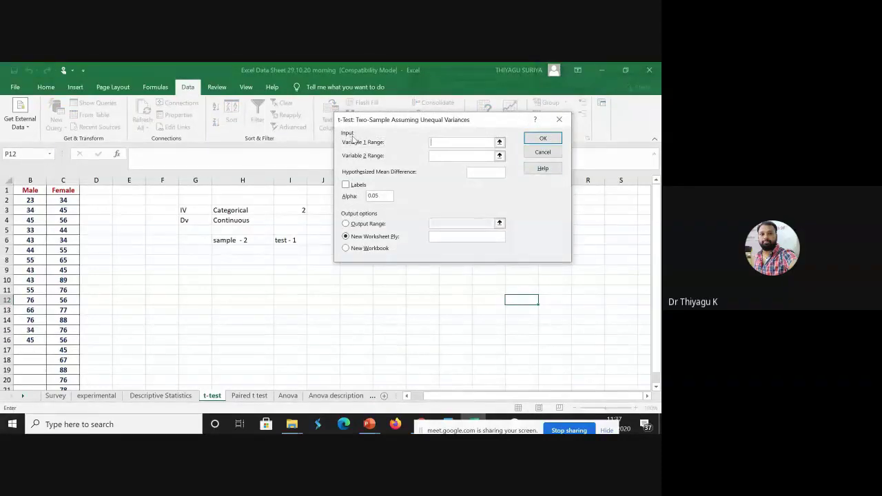
Set the Variable 1 range to B1:B16 and the Variable 2 range to C1:C21, with Labels enabled
left_click(433, 142)
left_click_drag(27, 191, 21, 339)
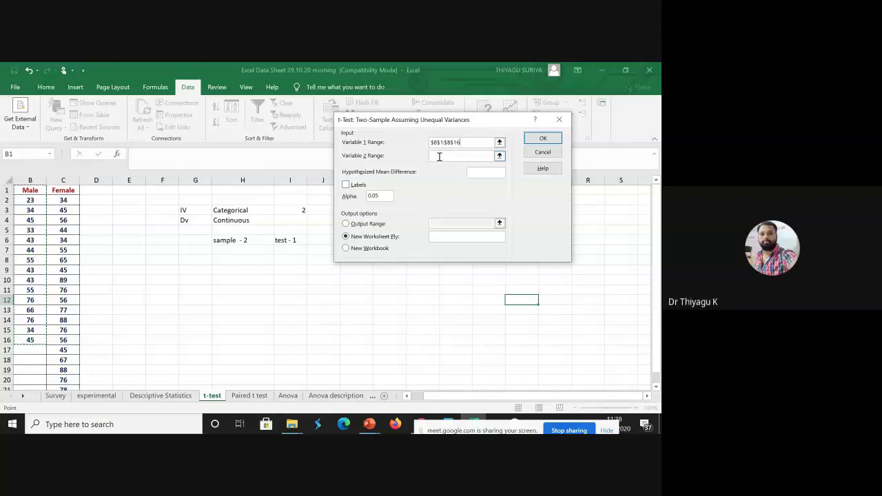
left_click(446, 157)
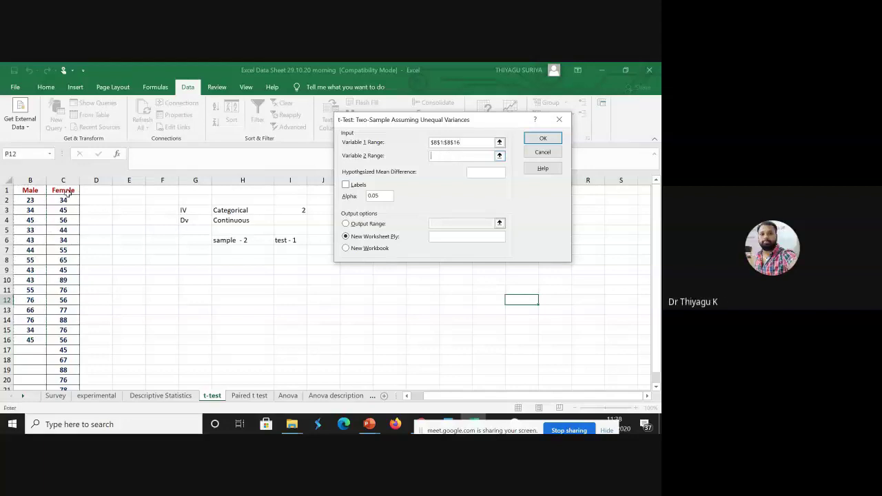
left_click_drag(63, 192, 61, 370)
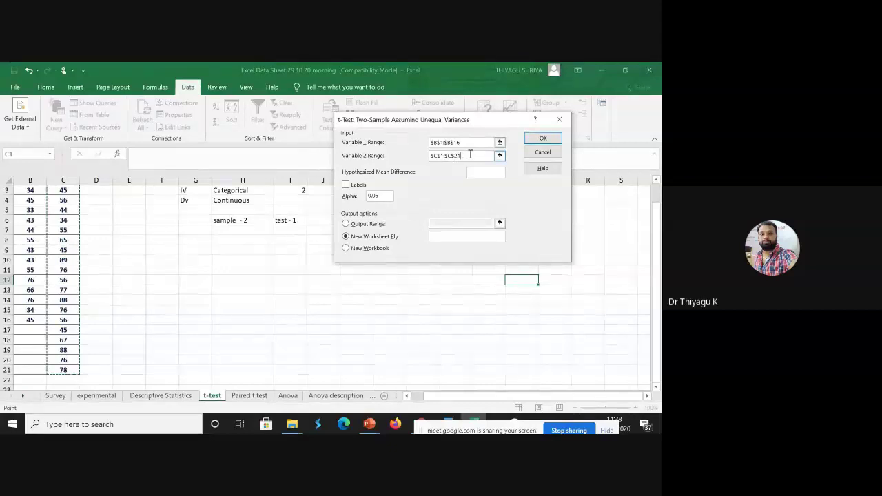
left_click(347, 186)
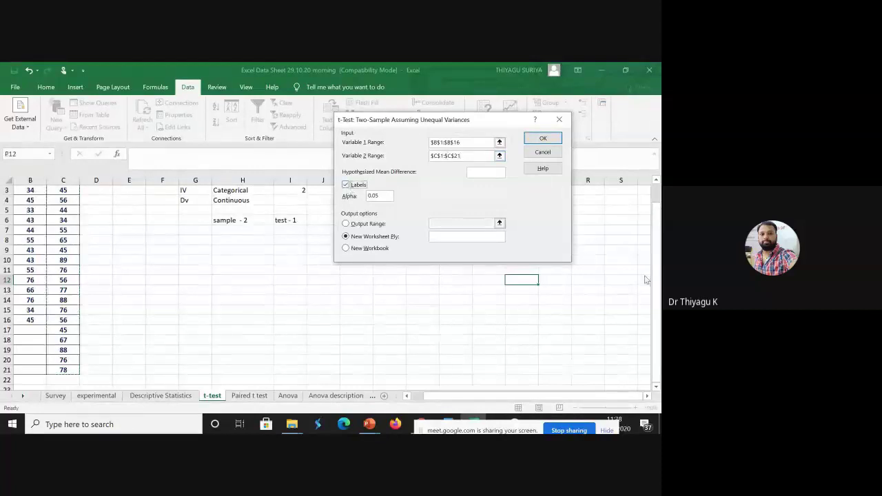
left_click(357, 187)
left_click(352, 186)
Set the output range to cell K11 on the current sheet and run the t-test
left_click(345, 224)
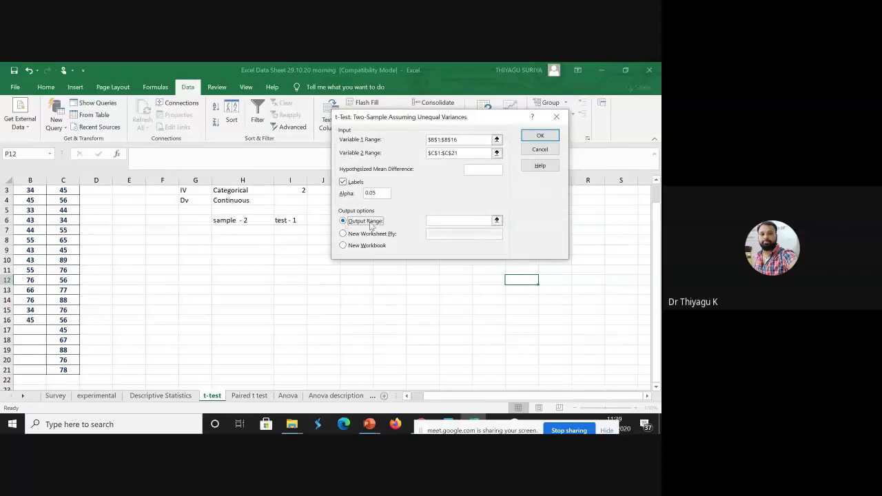
left_click(435, 220)
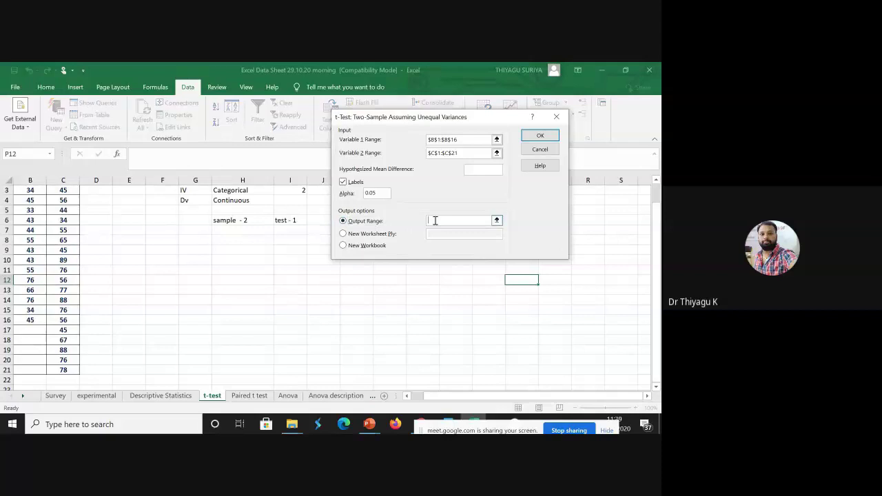
left_click(357, 268)
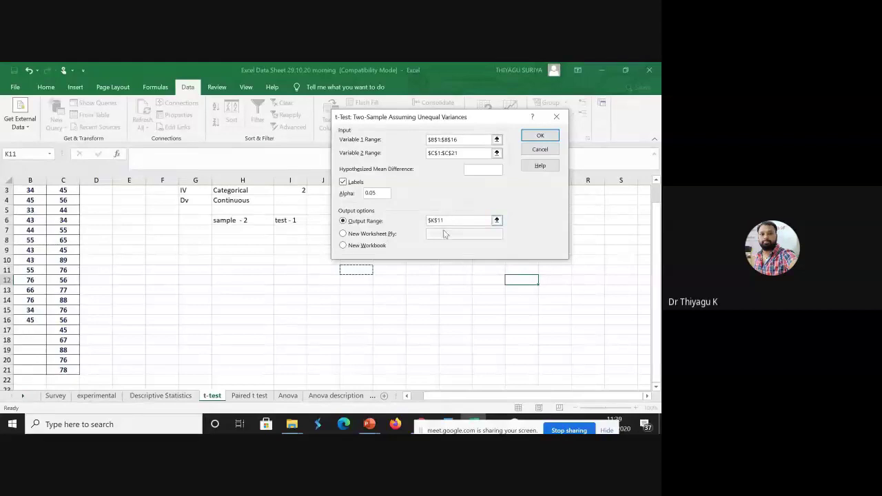
left_click_drag(457, 222, 427, 221)
left_click(367, 269)
left_click(525, 137)
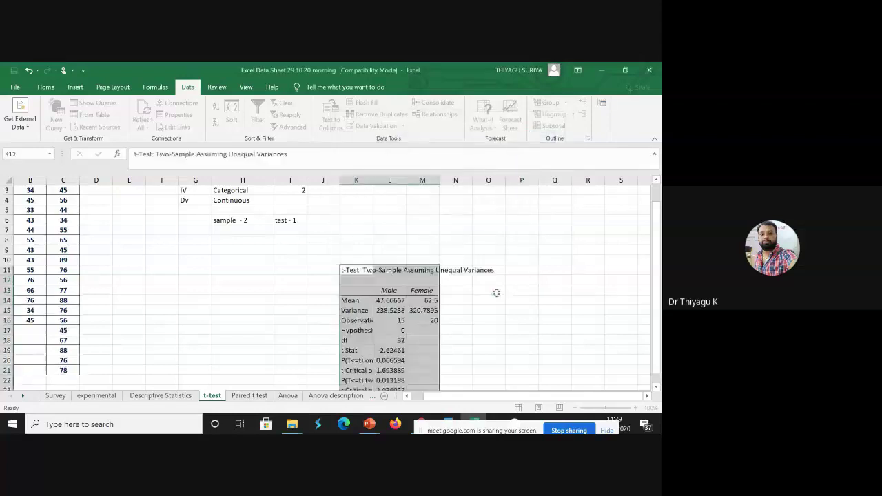
Widen columns K, L and M of the t-test output table for better readability
left_click_drag(373, 180, 511, 180)
left_click_drag(653, 256, 653, 262)
left_click(593, 290)
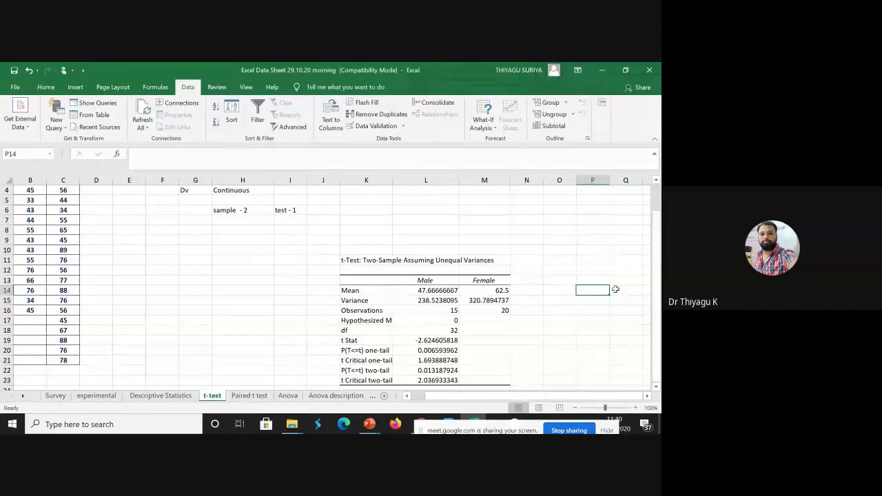
Examine the mean, variance and number of observations for Male and Female in the t-test output table
left_click(421, 290)
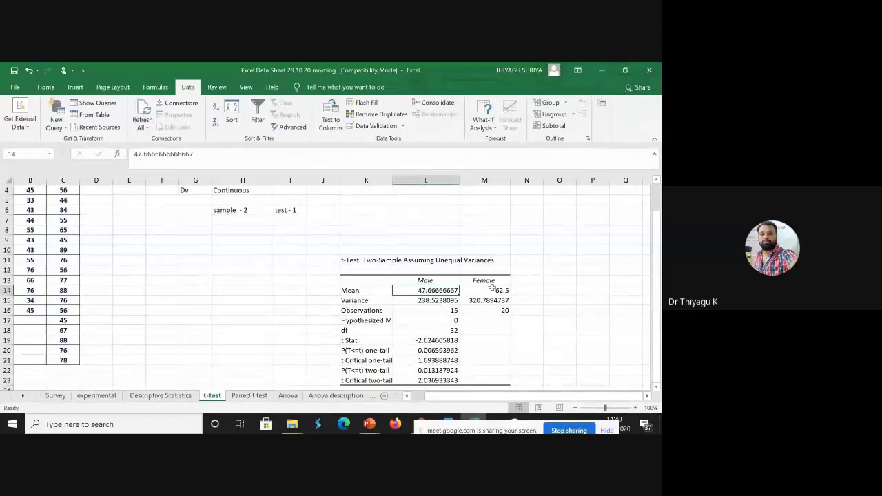
left_click(490, 290)
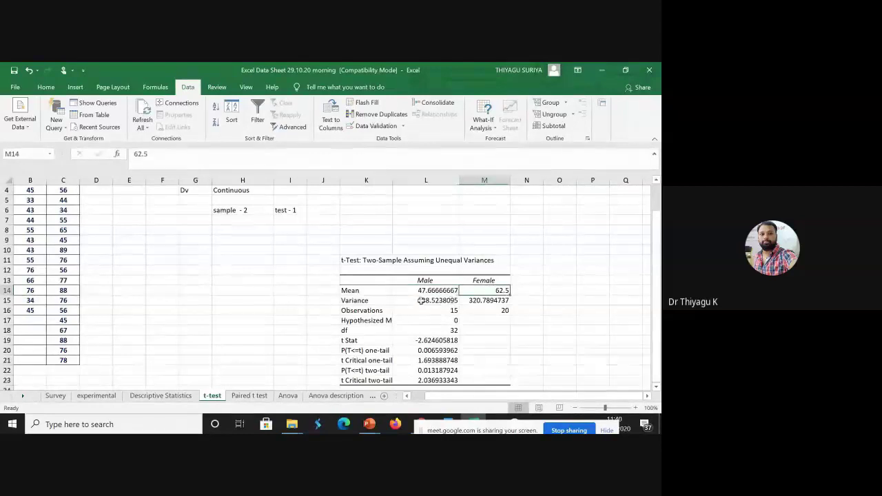
left_click(421, 300)
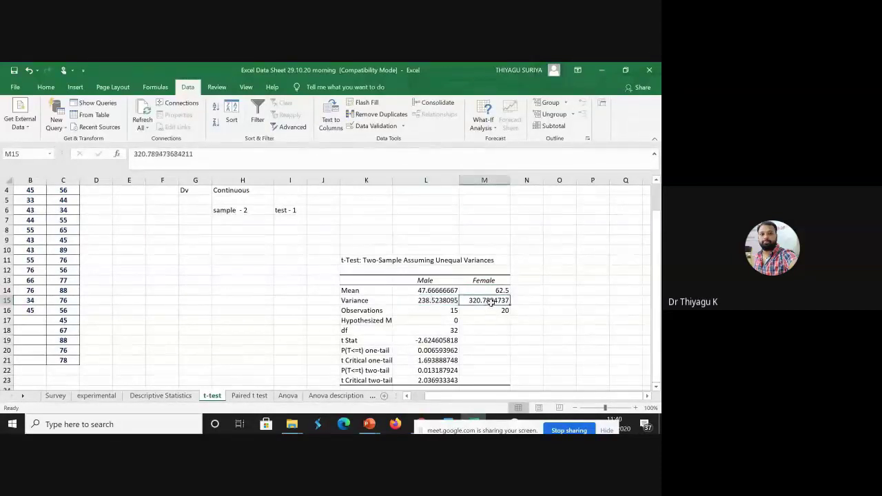
left_click(426, 316)
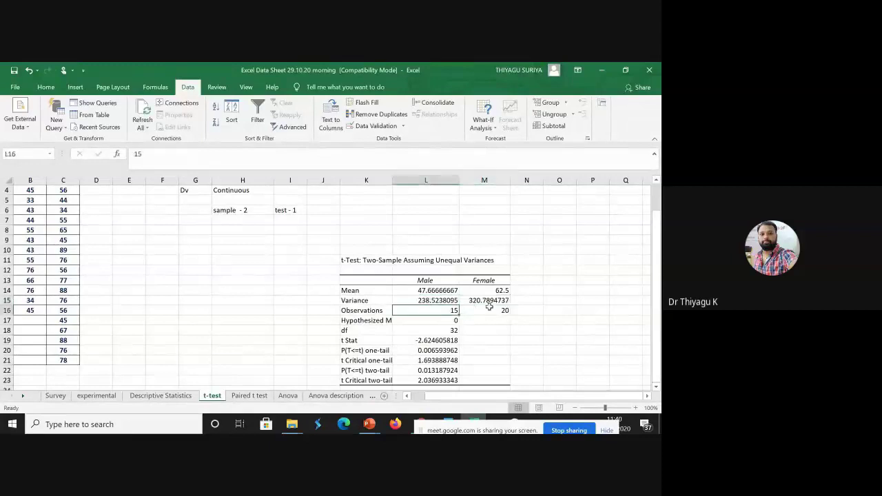
left_click(490, 313)
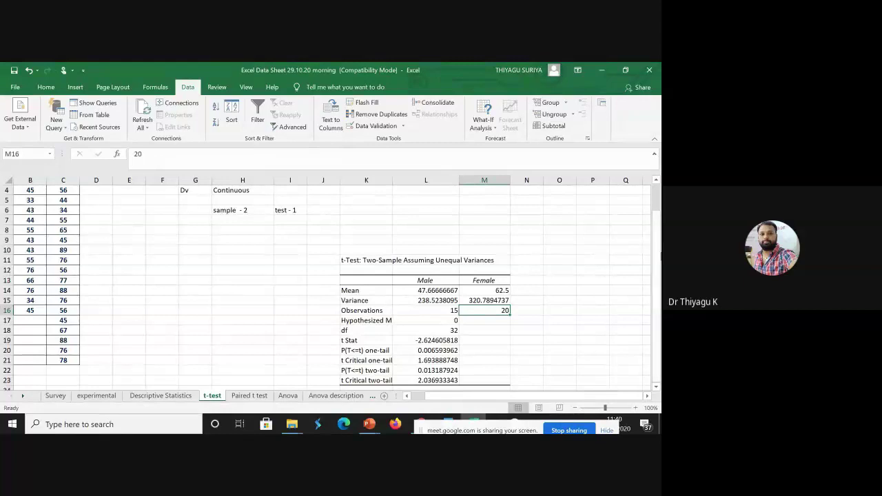
Examine the one-tail and two-tail P values and the two-tail t Critical value in the t-test output to judge significance
left_click(378, 370)
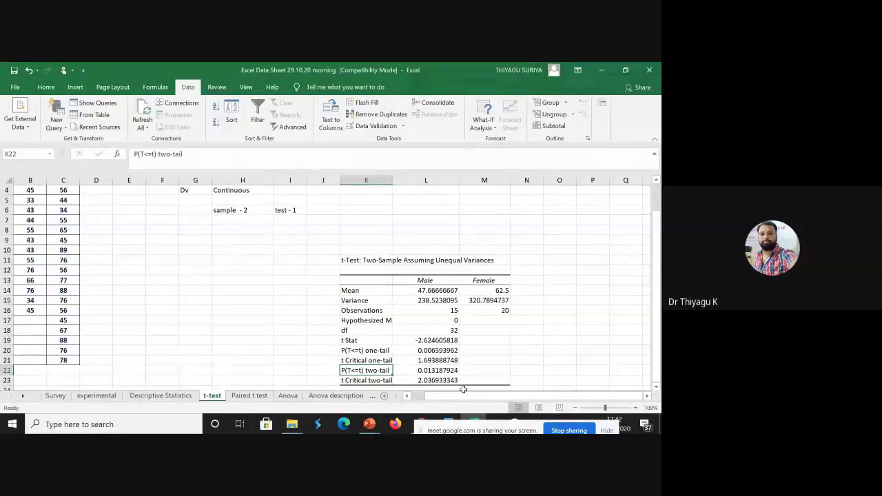
left_click(357, 380)
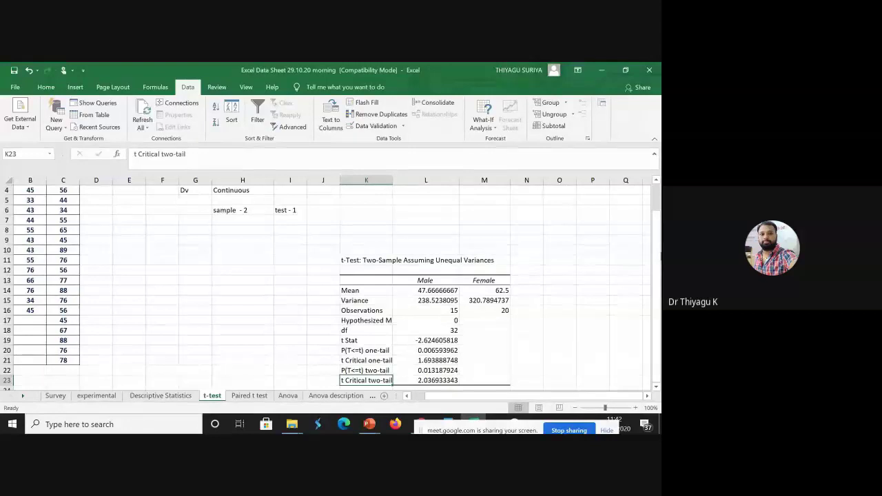
left_click_drag(655, 245, 659, 258)
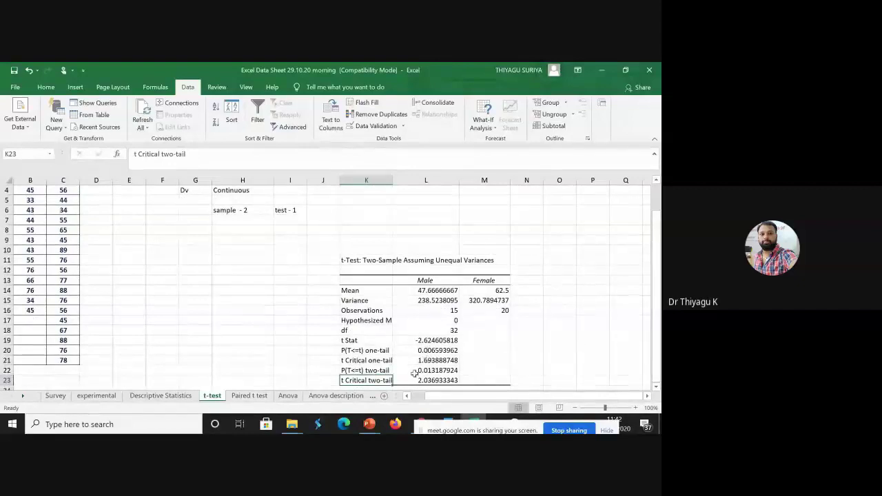
left_click(377, 352)
left_click(373, 371)
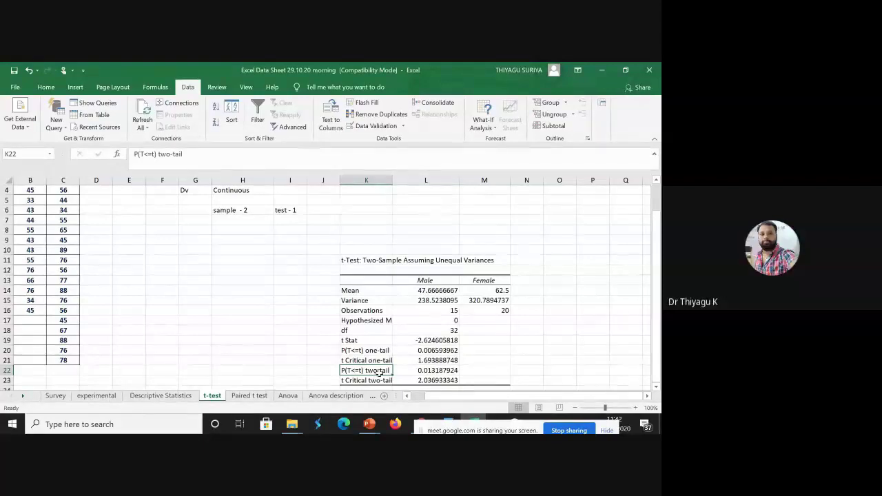
left_click(428, 371)
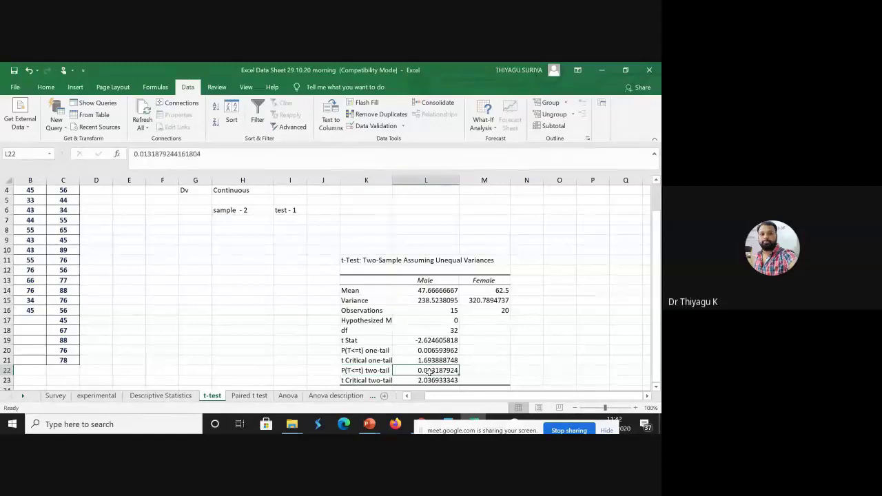
left_click(422, 379)
left_click(429, 370)
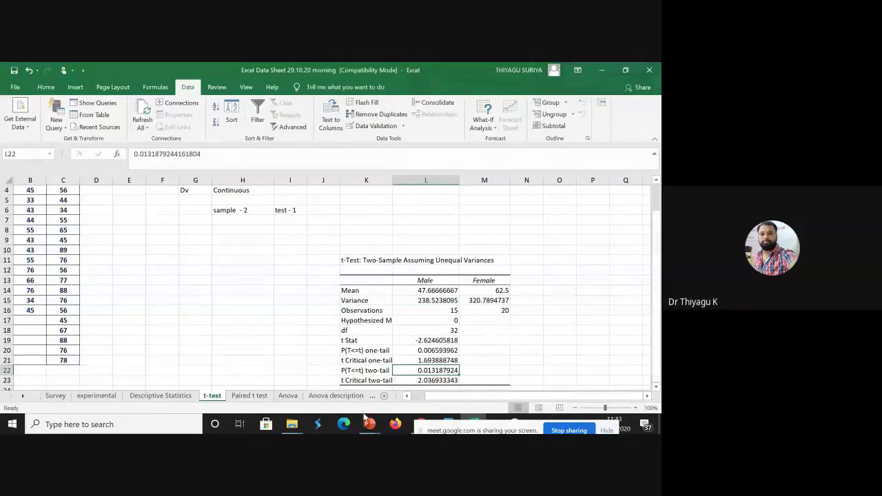
mouse_move(432, 427)
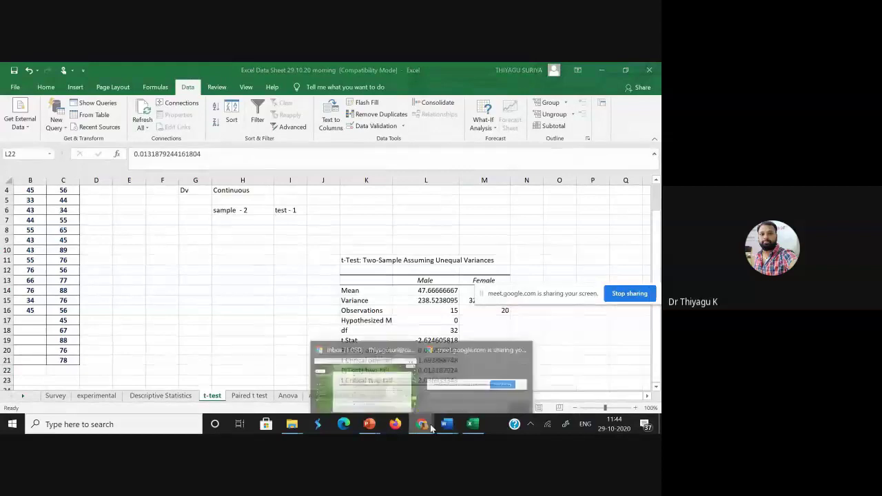